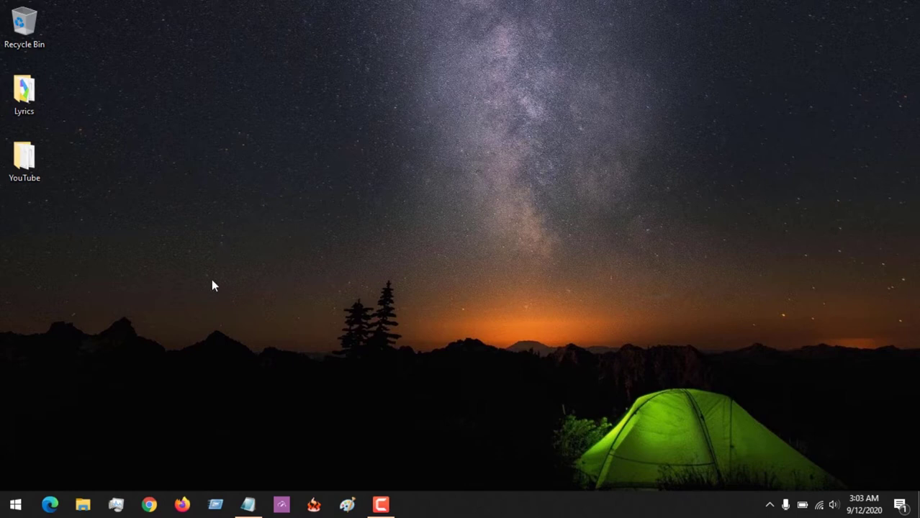
Step: Open File Explorer from the Start menu and maximize its window
click(15, 504)
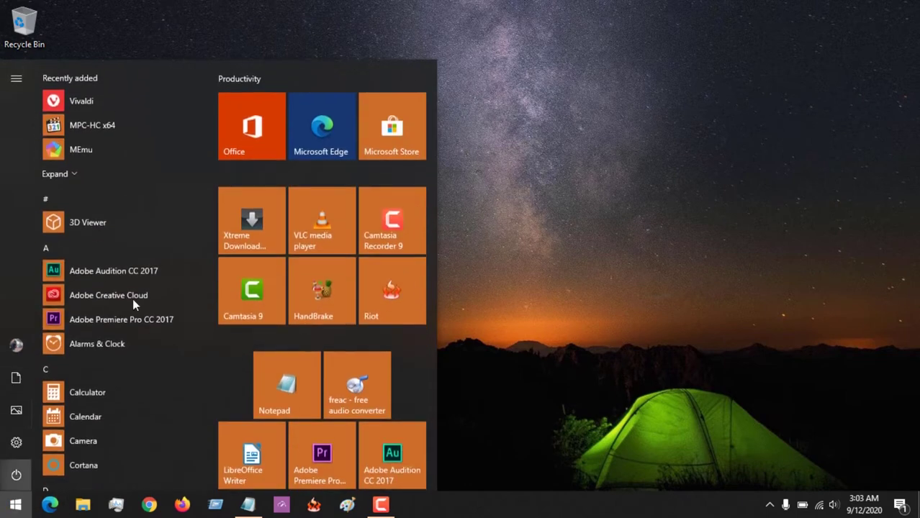
click(83, 504)
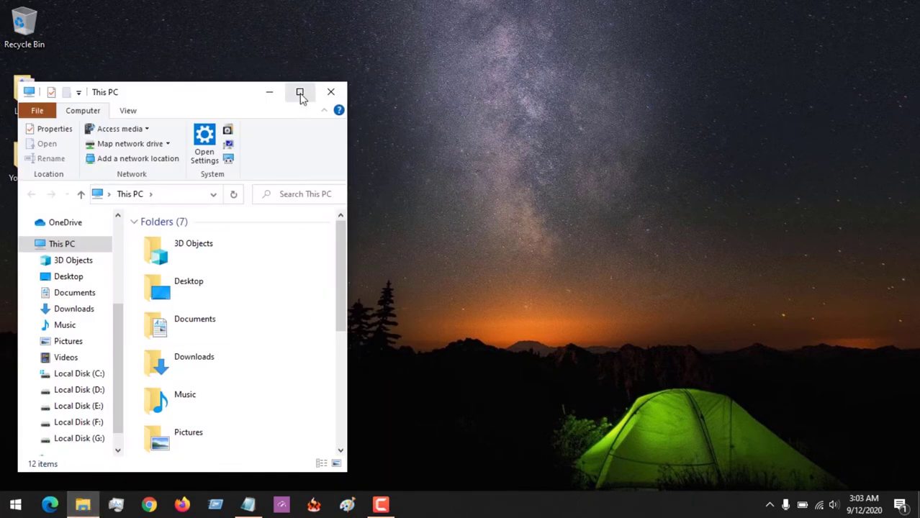
click(300, 93)
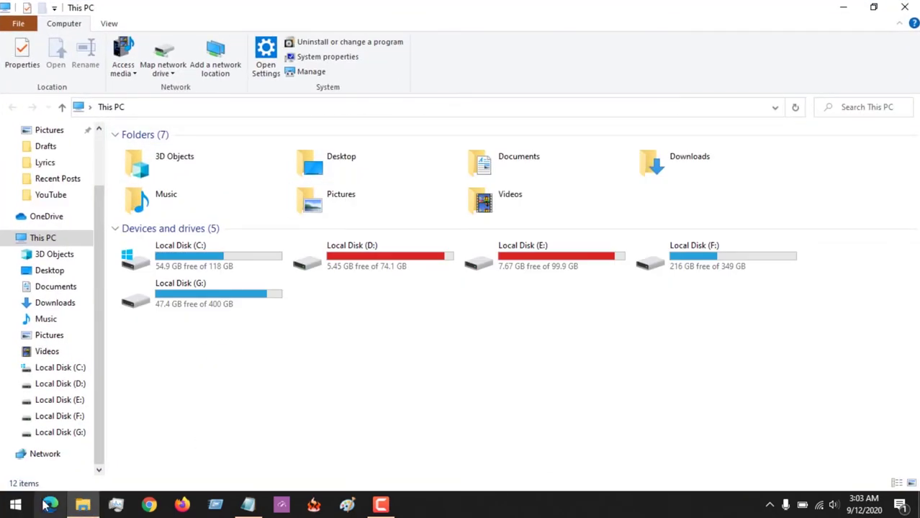
Step: Open the Documents folder from Start, then close that window
click(15, 504)
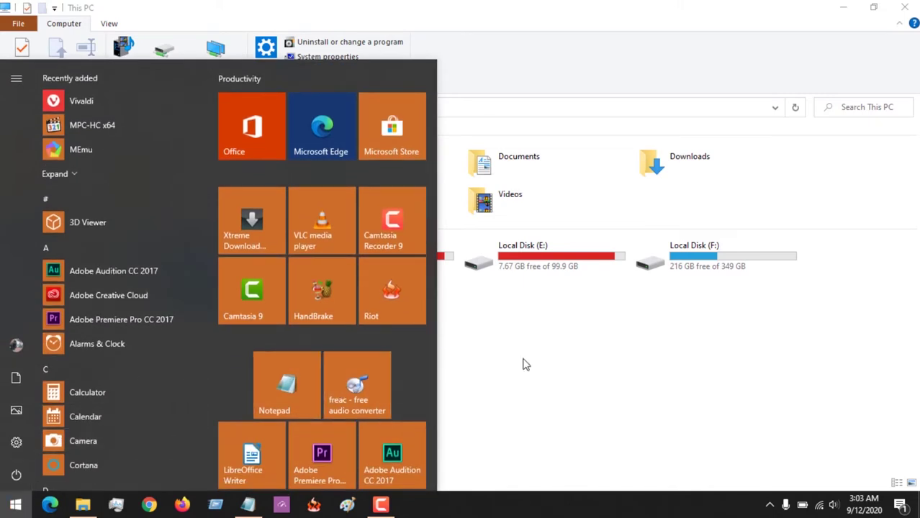
click(16, 381)
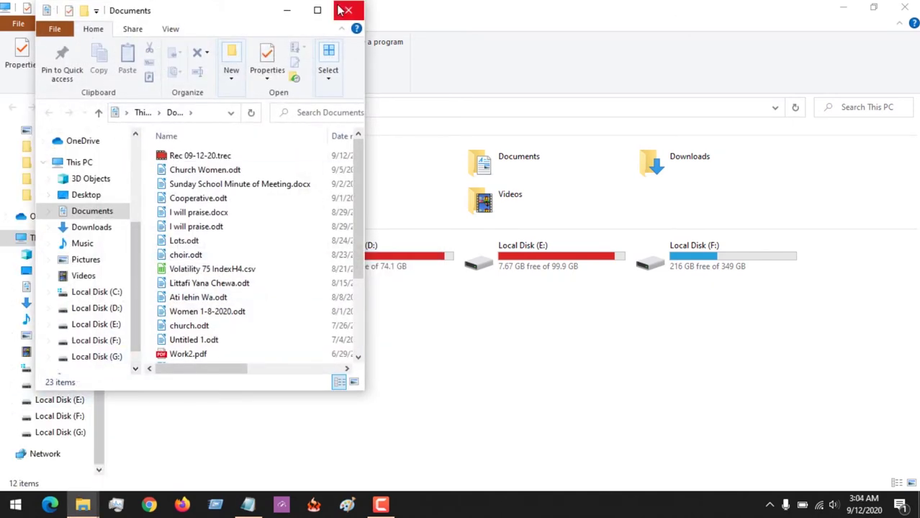
click(344, 10)
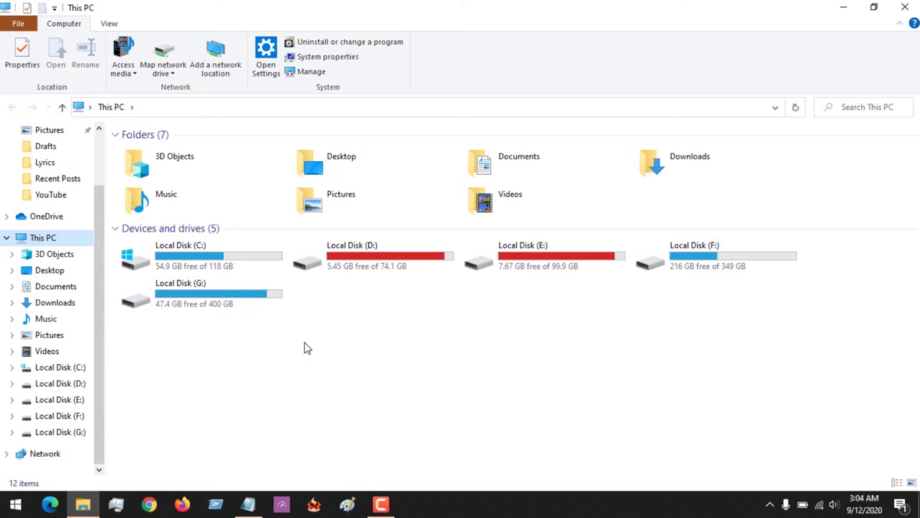
Step: Open Local Disk (C:) and tick Hidden items on the View tab
double_click(238, 268)
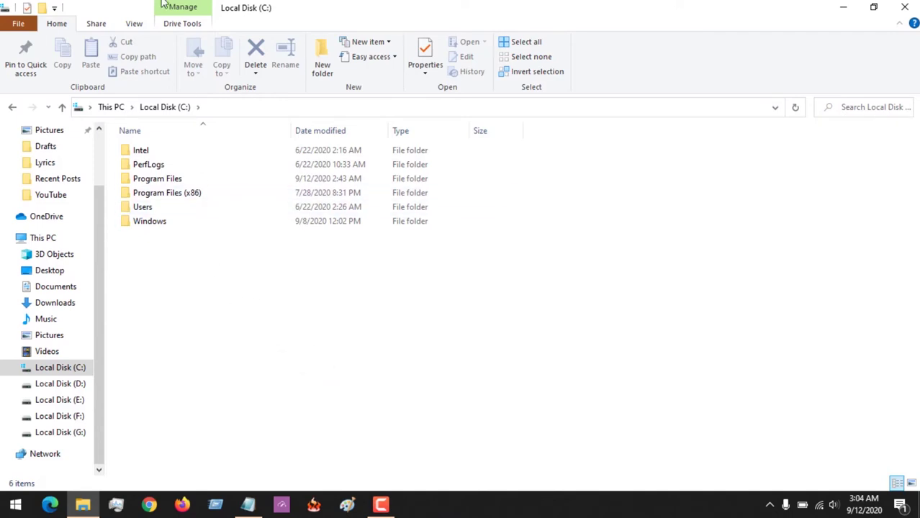
click(134, 23)
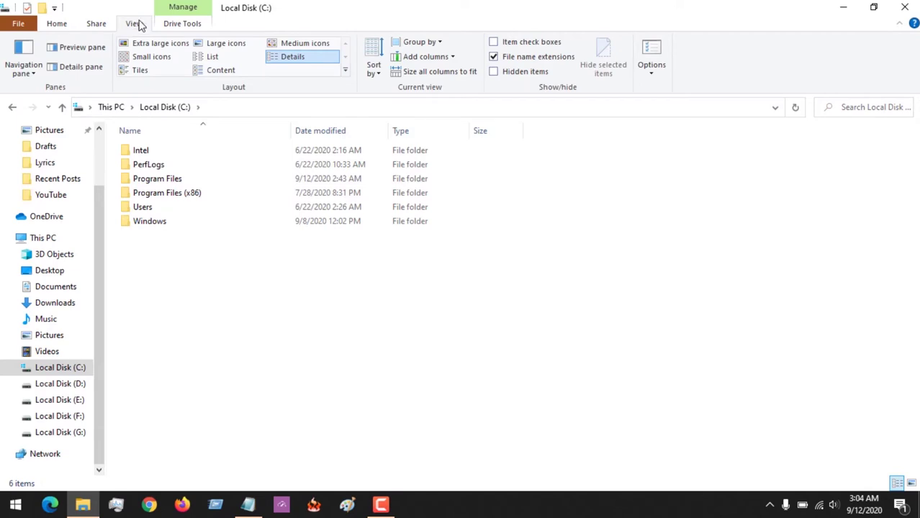
click(494, 72)
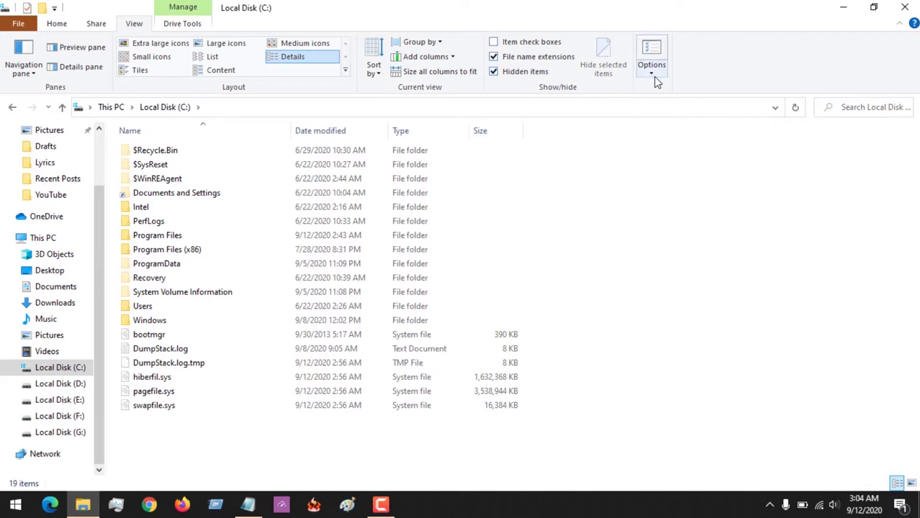
Step: Return to This PC and apply 'Show hidden files, folders, and drives' in Folder Options
click(57, 23)
click(43, 239)
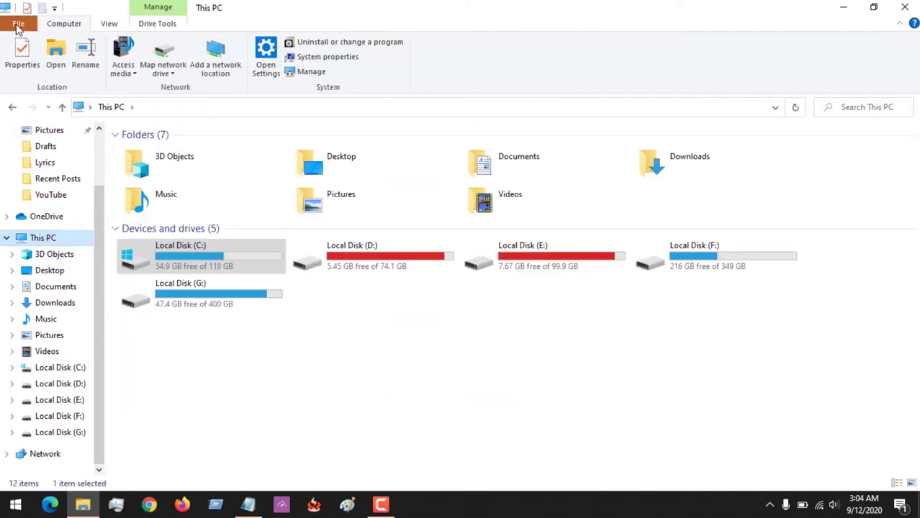
click(18, 25)
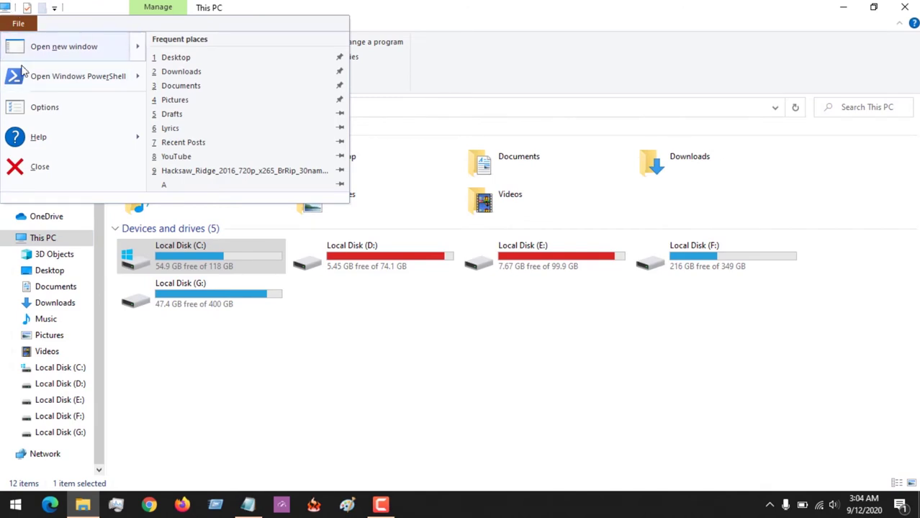
click(27, 108)
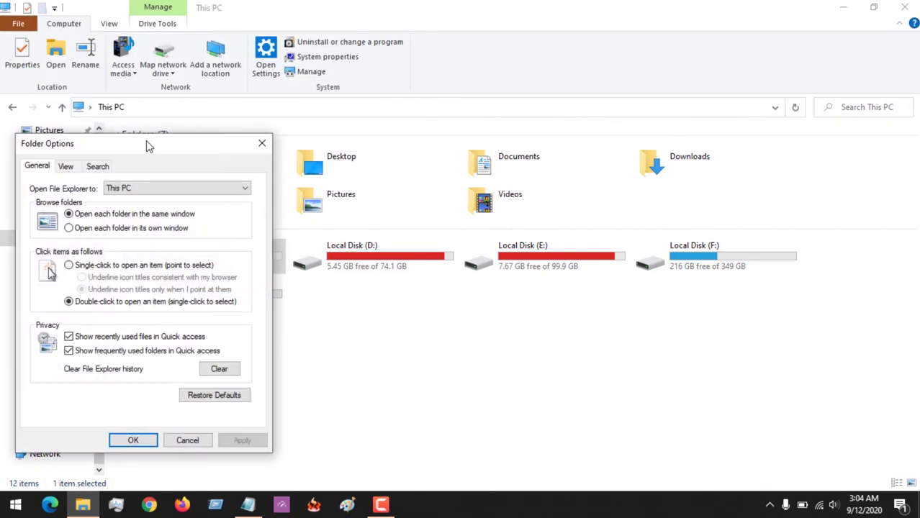
drag(138, 147, 432, 110)
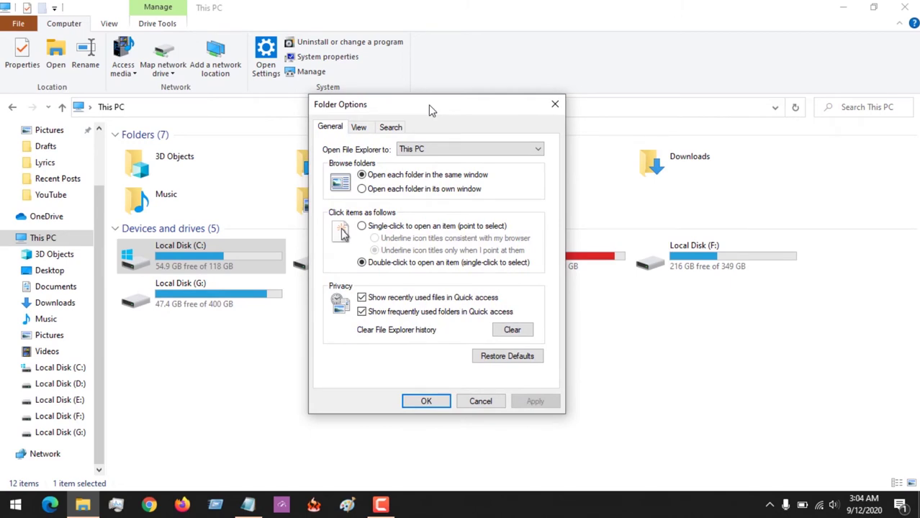
click(359, 127)
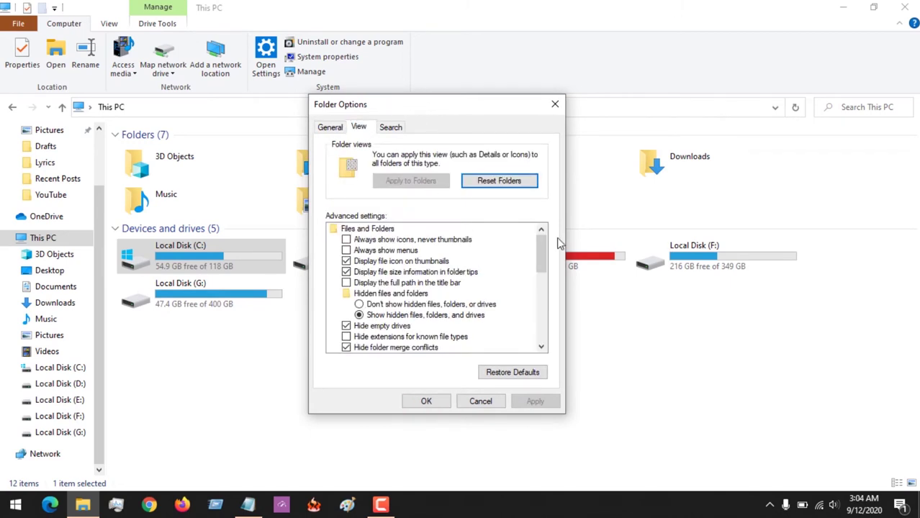
mouse_move(540, 257)
mouse_down()
mouse_move(544, 277)
mouse_move(541, 268)
mouse_up()
click(360, 262)
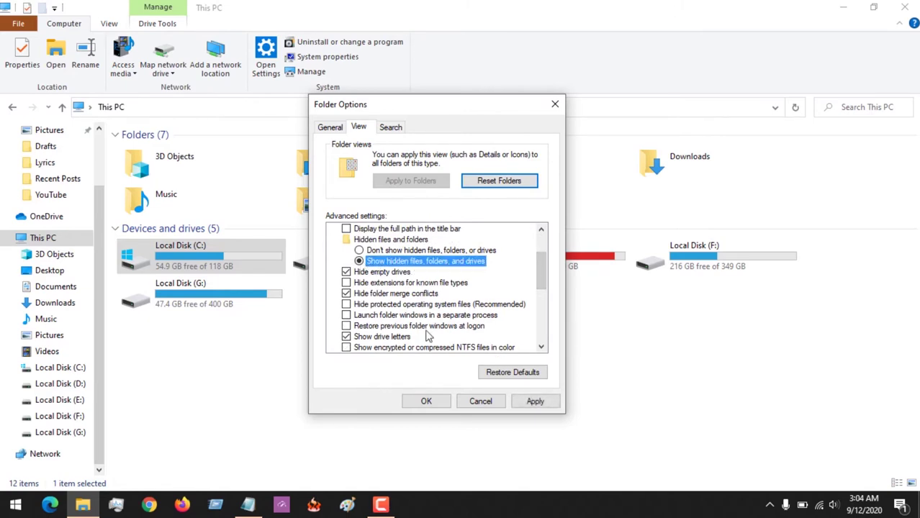
click(533, 401)
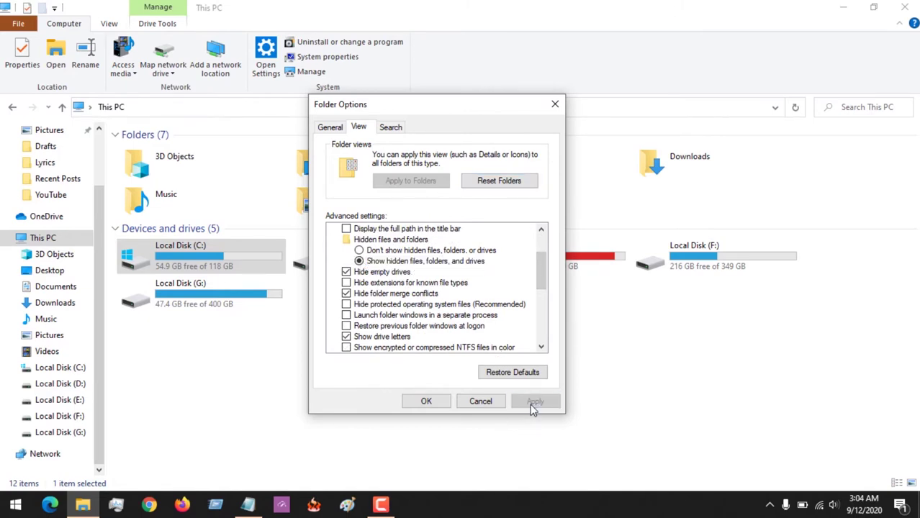
click(442, 406)
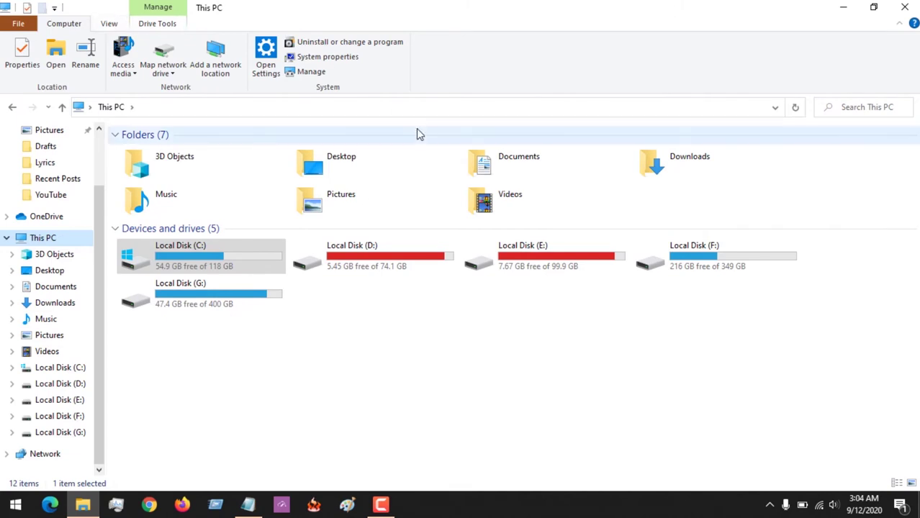
Step: Open Local Disk (C:), then Users, then the user's profile folder
double_click(194, 258)
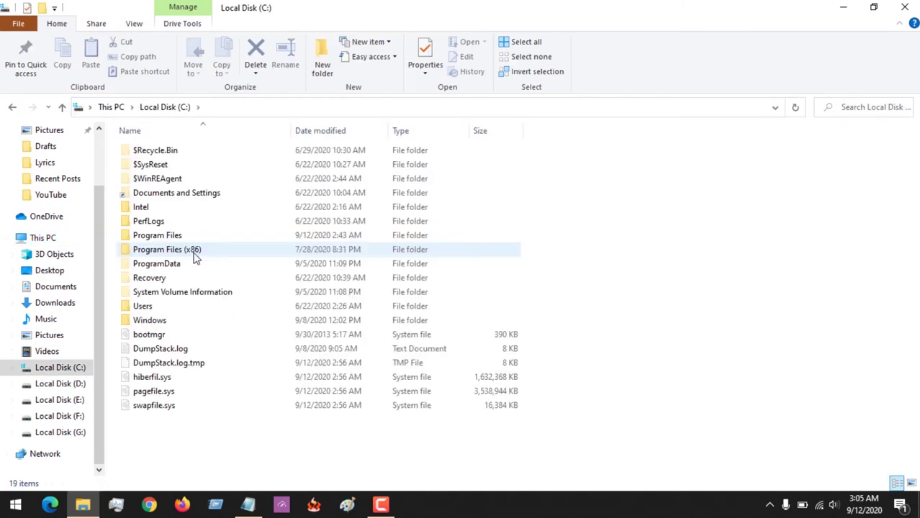
double_click(240, 309)
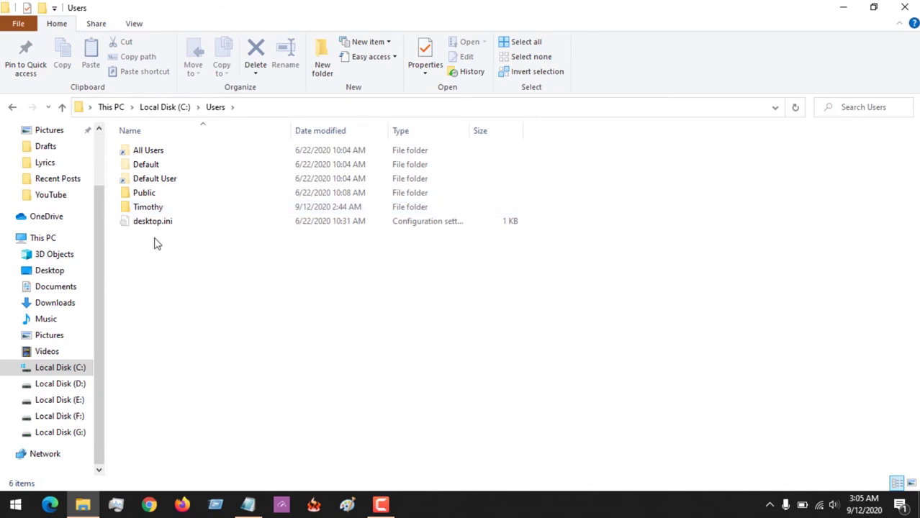
click(152, 211)
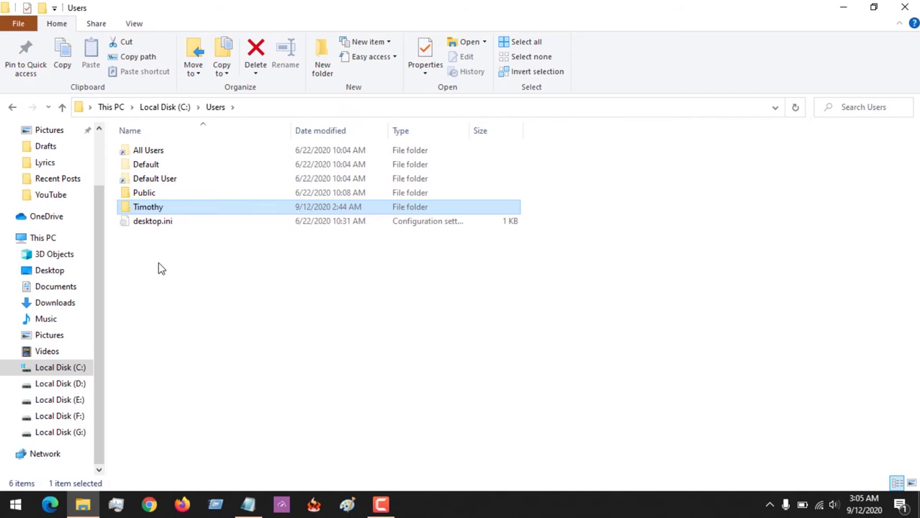
double_click(149, 208)
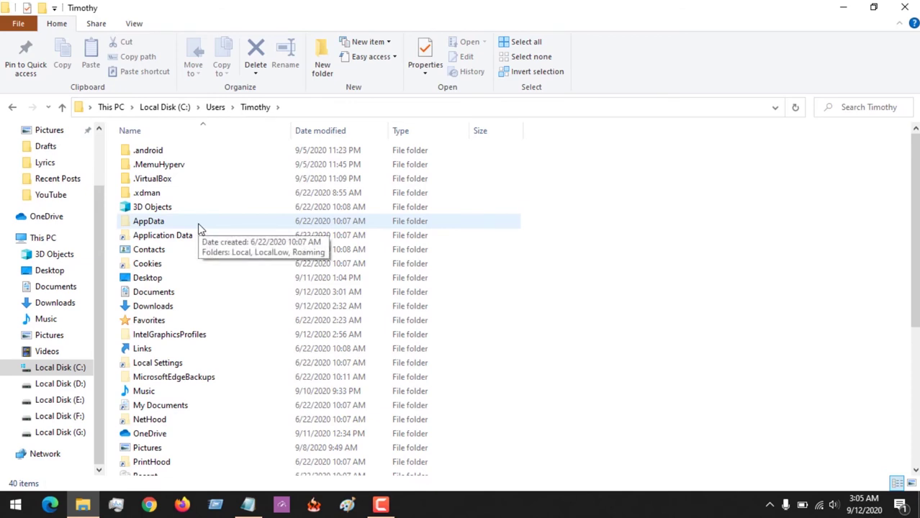
Step: Open AppData and select its Local, LocalLow and Roaming subfolders in turn
double_click(200, 226)
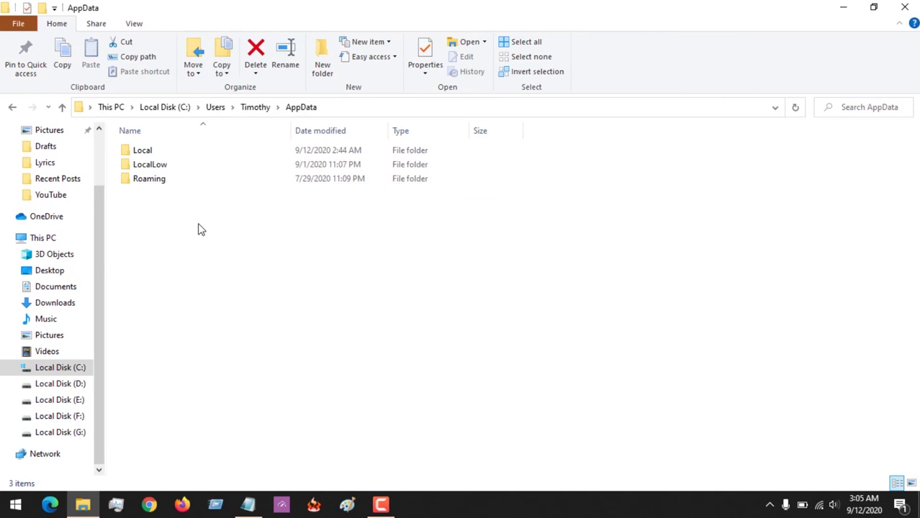
drag(193, 237, 160, 147)
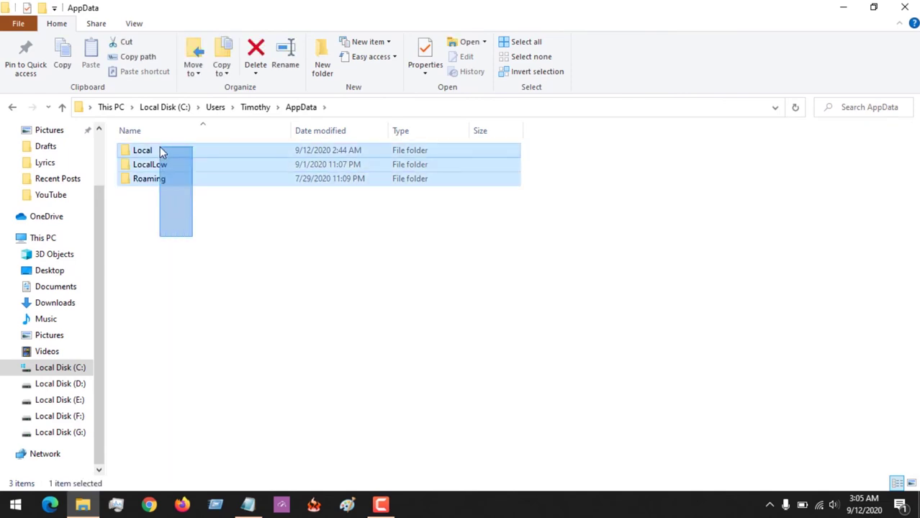
click(223, 272)
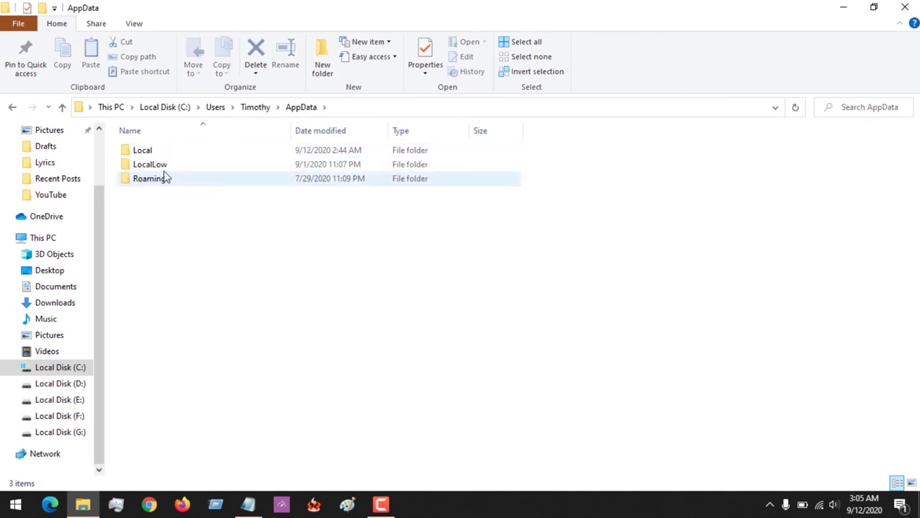
click(177, 156)
click(164, 166)
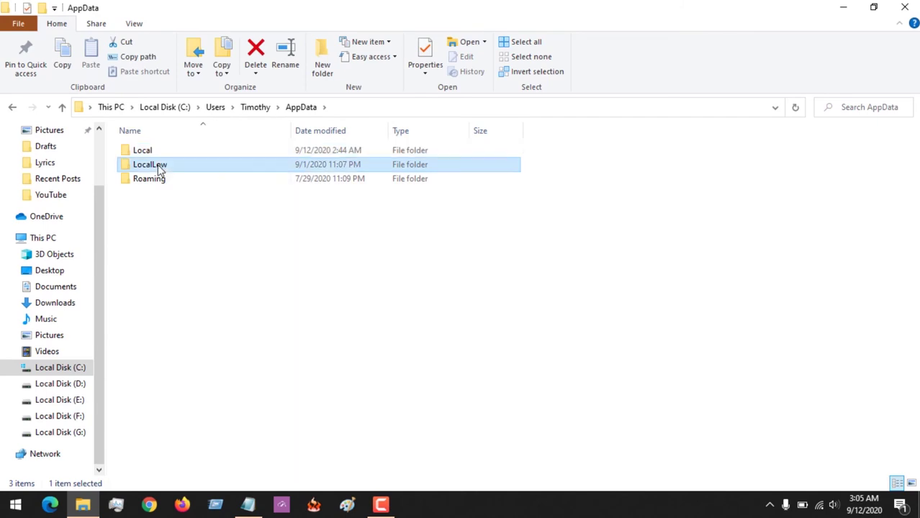
click(164, 184)
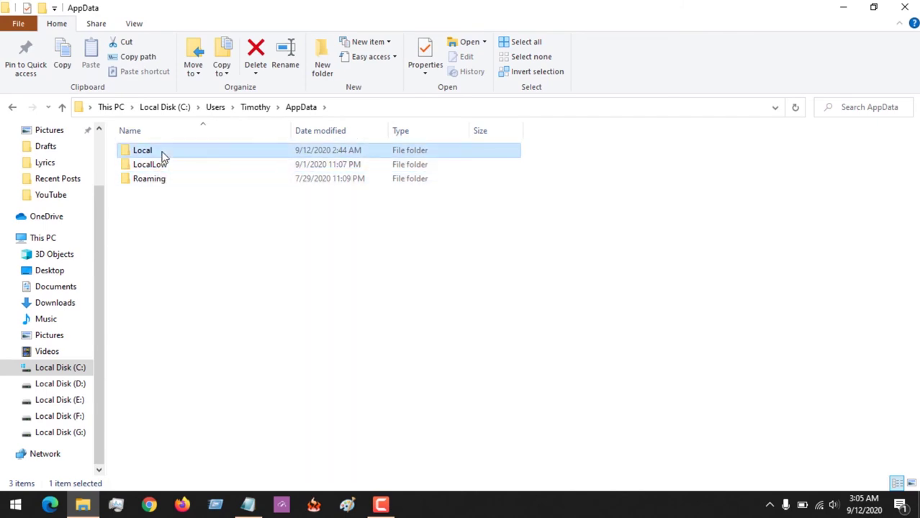
Step: Browse Local, LocalLow and Roaming, returning to AppData each time, then reopen Local
double_click(162, 153)
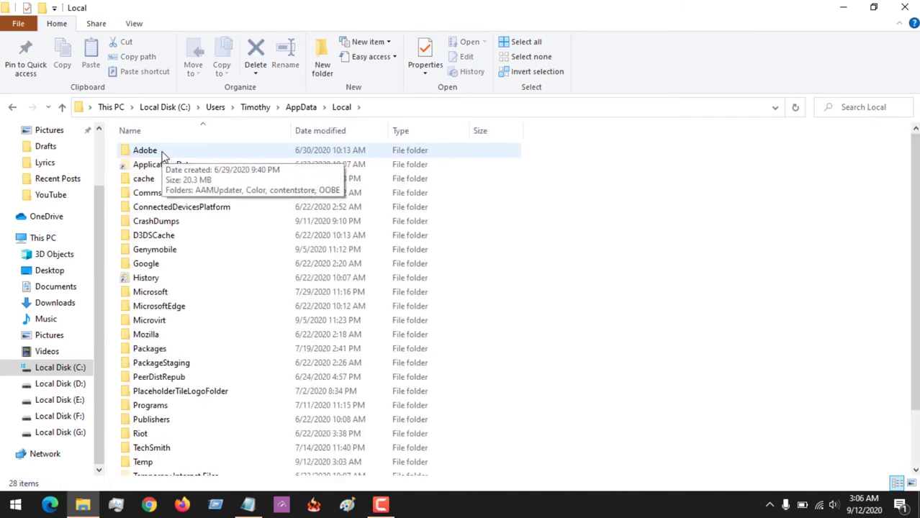
drag(916, 288, 916, 337)
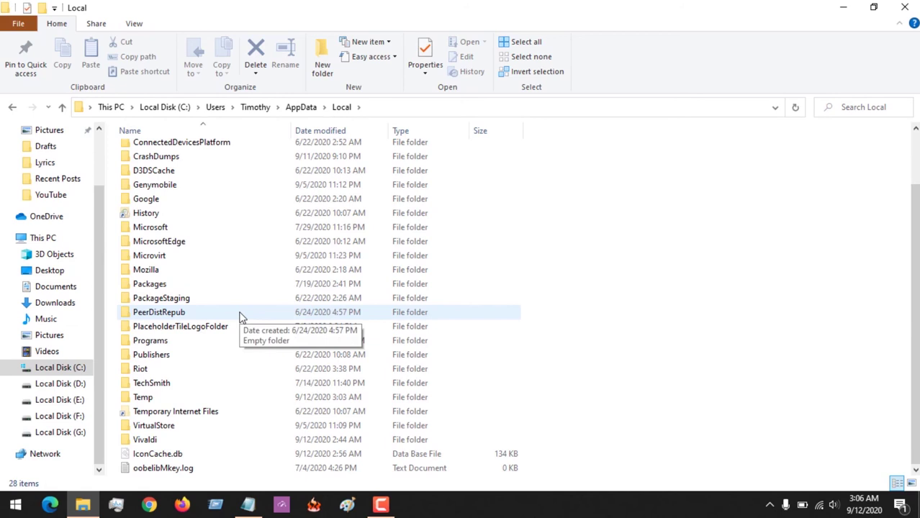
key(BackSpace)
click(143, 167)
double_click(144, 167)
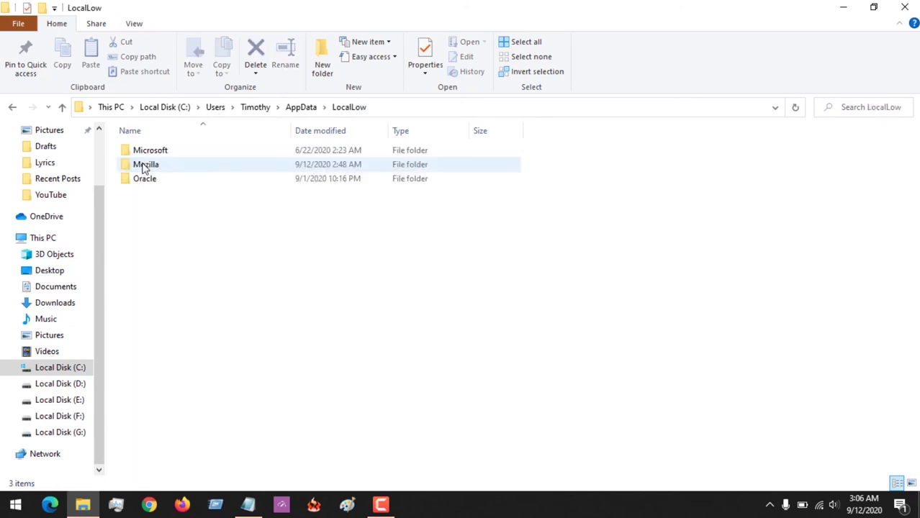
click(298, 106)
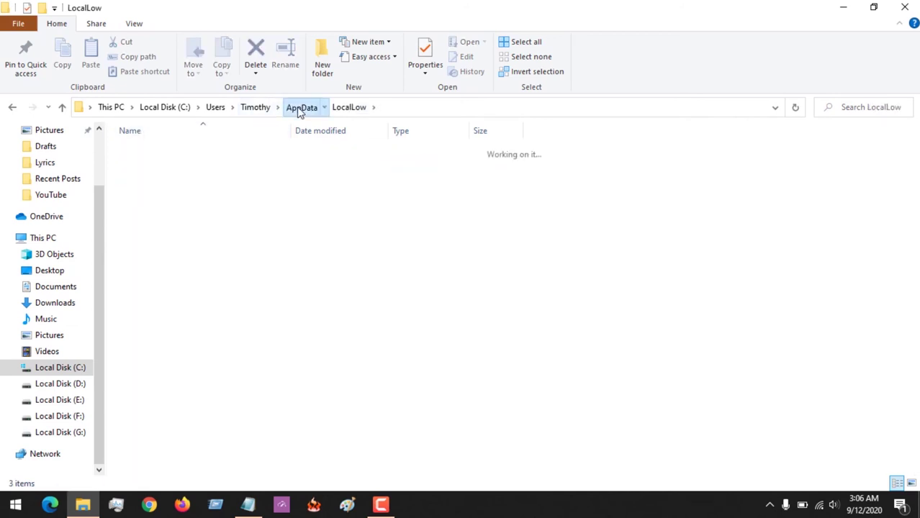
double_click(151, 181)
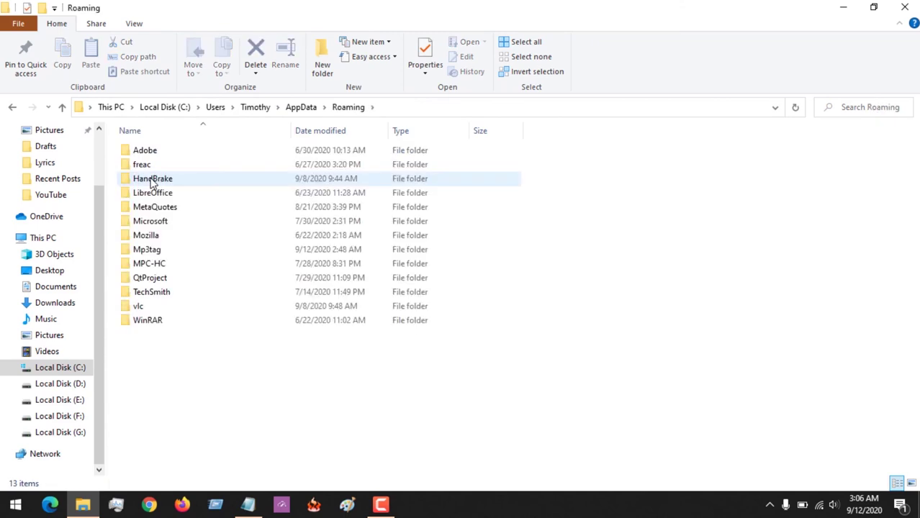
click(301, 107)
double_click(171, 154)
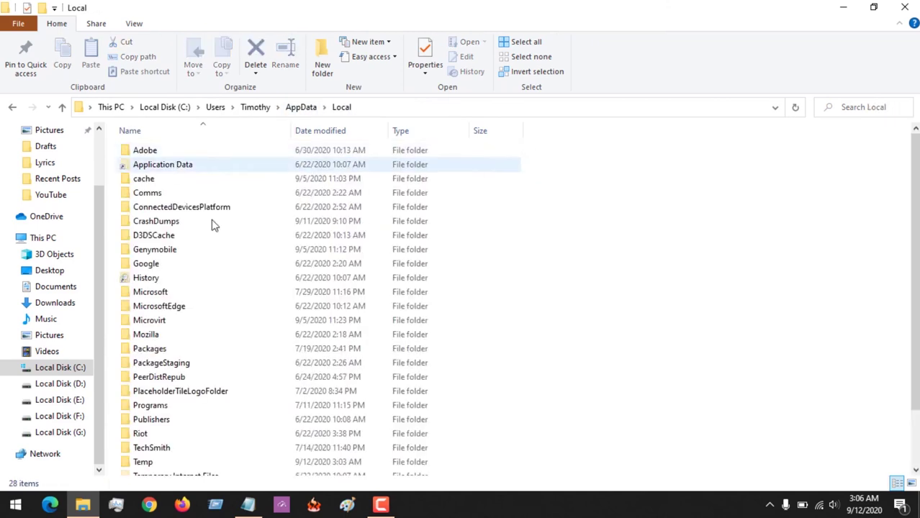